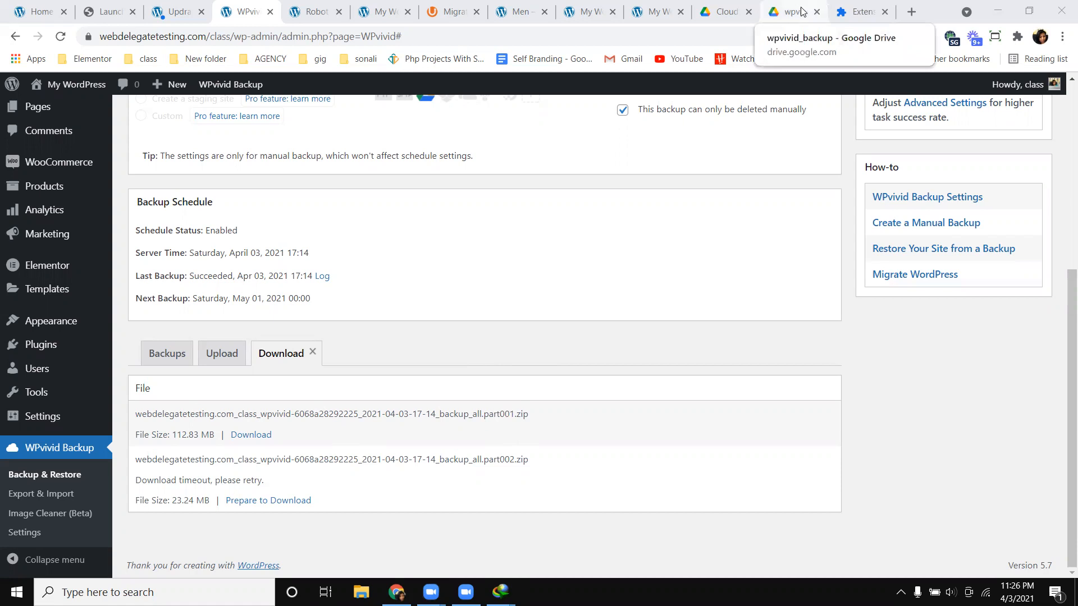
Examine the backup upload area and the list of existing backups on the class site.
{"action": "right_click", "coordinate": [627, 295]}
{"action": "left_click", "coordinate": [505, 339]}
{"action": "left_click", "coordinate": [225, 362]}
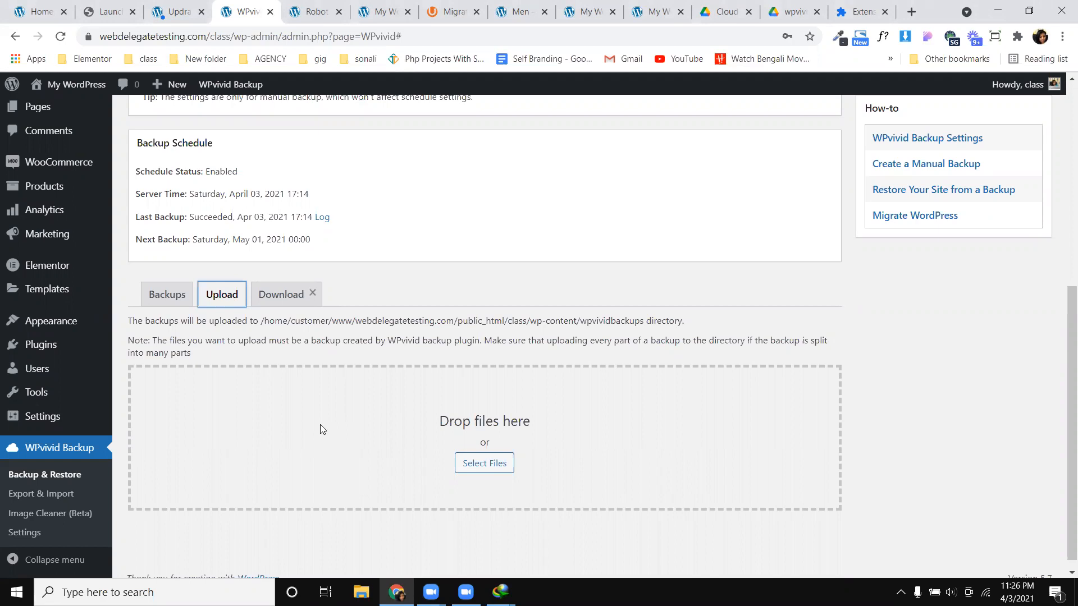
{"action": "scroll", "coordinate": [312, 404], "scroll_direction": "up", "scroll_amount": 2}
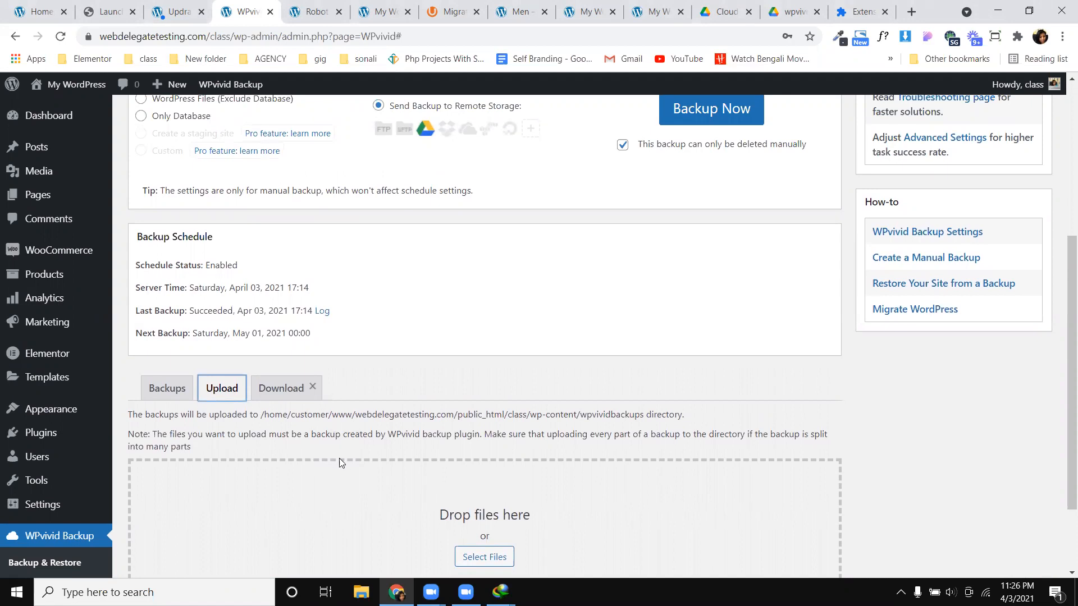
{"action": "scroll", "coordinate": [337, 443], "scroll_direction": "down", "scroll_amount": 2}
{"action": "left_click", "coordinate": [178, 306]}
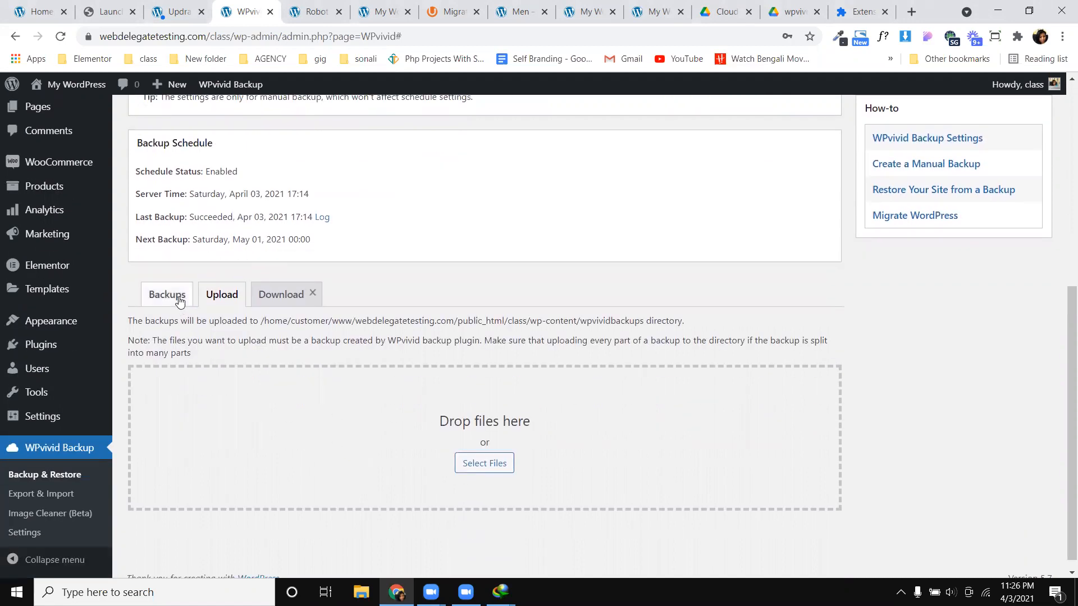
{"action": "left_click", "coordinate": [178, 298]}
{"action": "scroll", "coordinate": [506, 308], "scroll_direction": "down", "scroll_amount": 8}
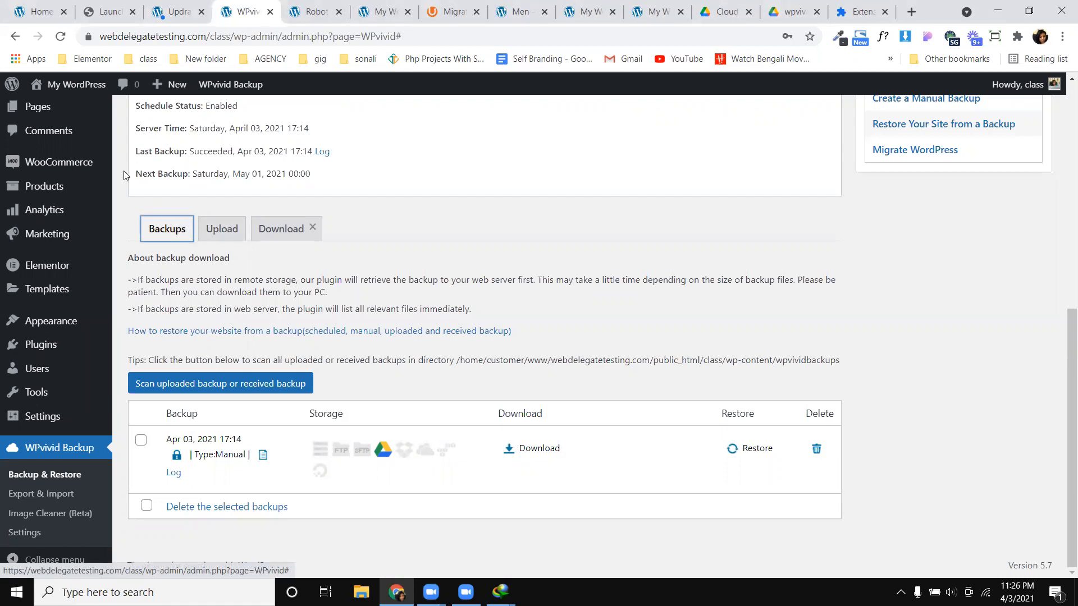
Switch to the testingsite dashboard and view that site's front page in a new browser tab.
{"action": "left_click", "coordinate": [30, 12]}
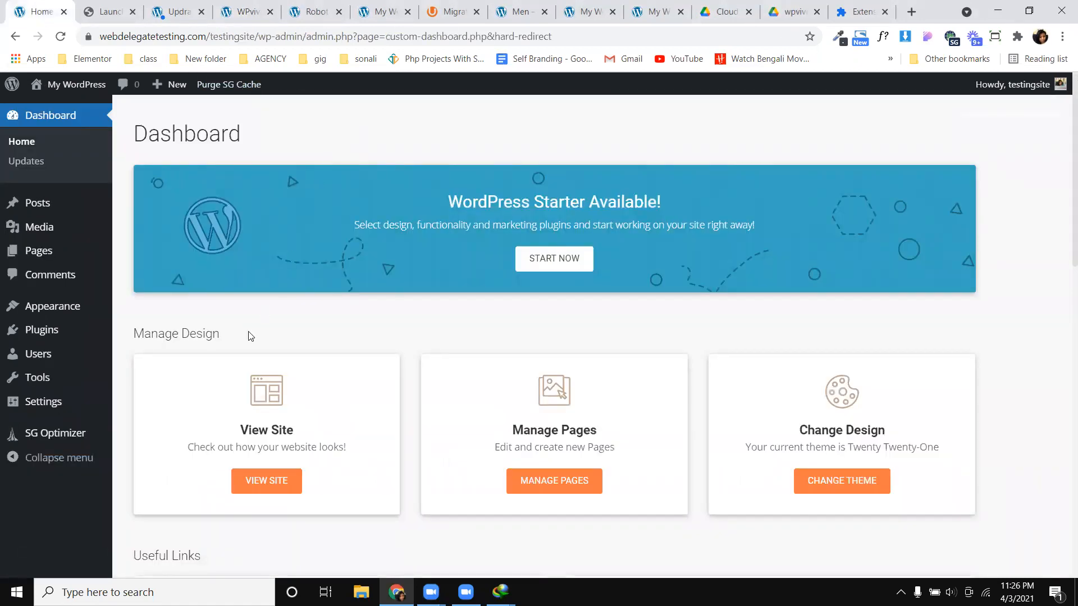
{"action": "left_click_drag", "start_coordinate": [207, 41], "coordinate": [259, 40]}
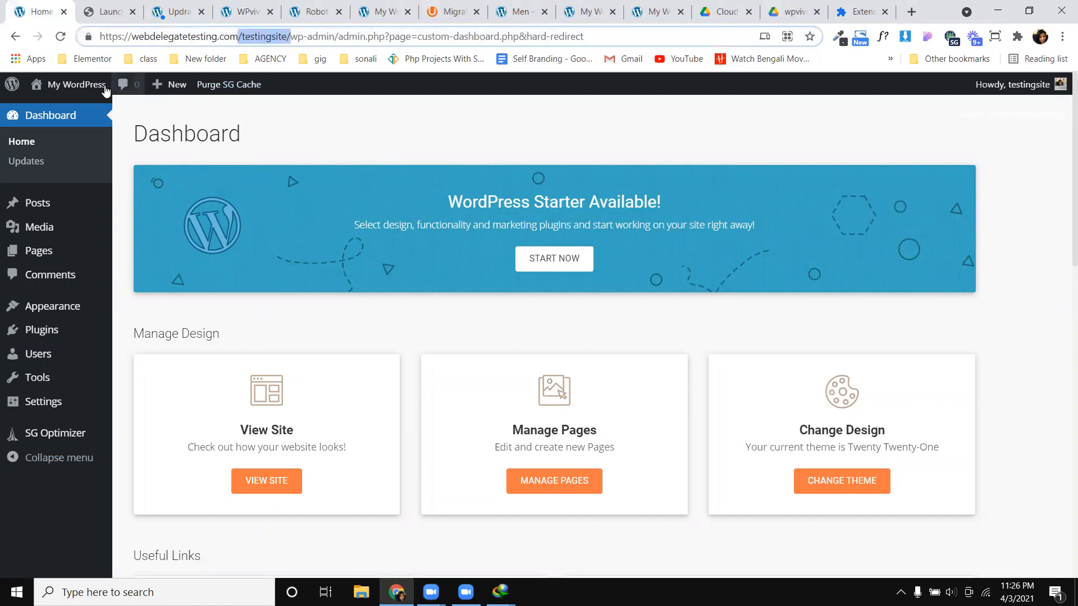
{"action": "right_click", "coordinate": [90, 83]}
{"action": "left_click", "coordinate": [152, 91]}
{"action": "left_click", "coordinate": [102, 10]}
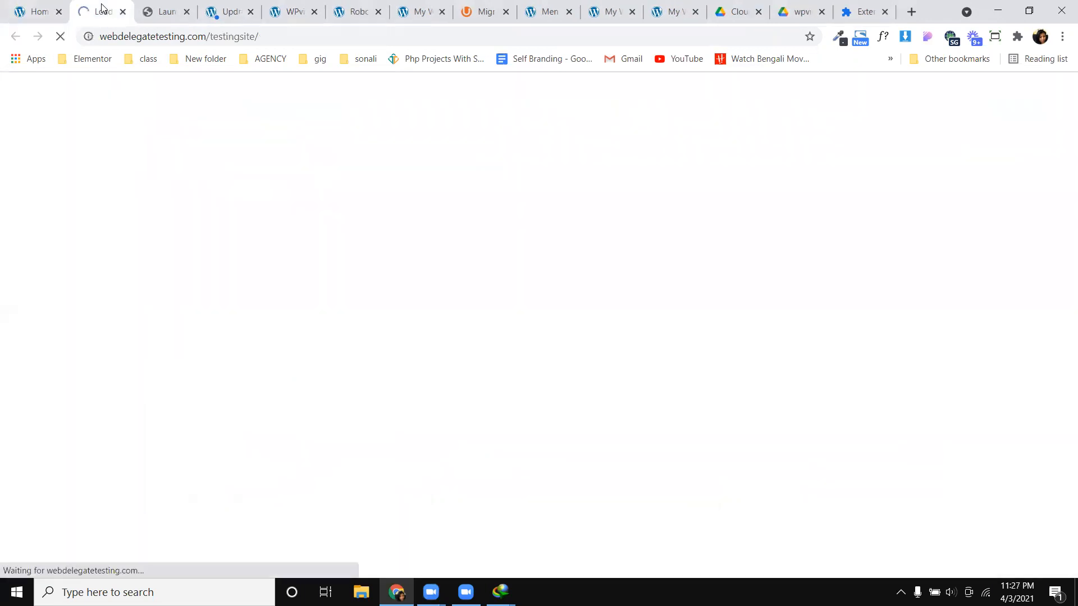
{"action": "scroll", "coordinate": [459, 144], "scroll_direction": "down", "scroll_amount": 6}
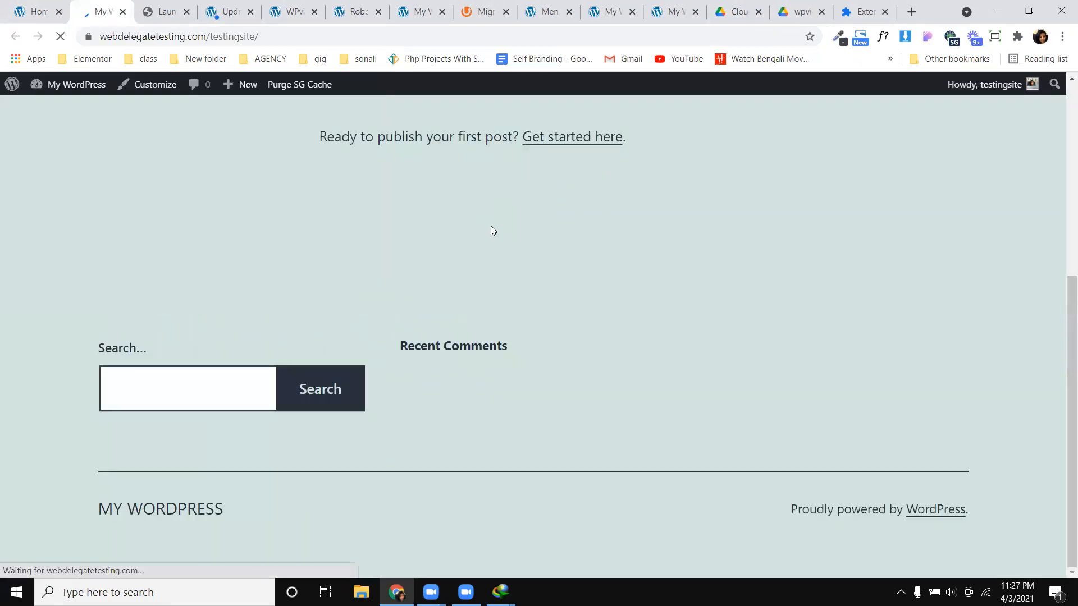
Search for the wpvivid plugin on testingsite, then install and activate Backup & Migration – WPvivid Backup and Migration Plugin.
{"action": "left_click", "coordinate": [20, 8]}
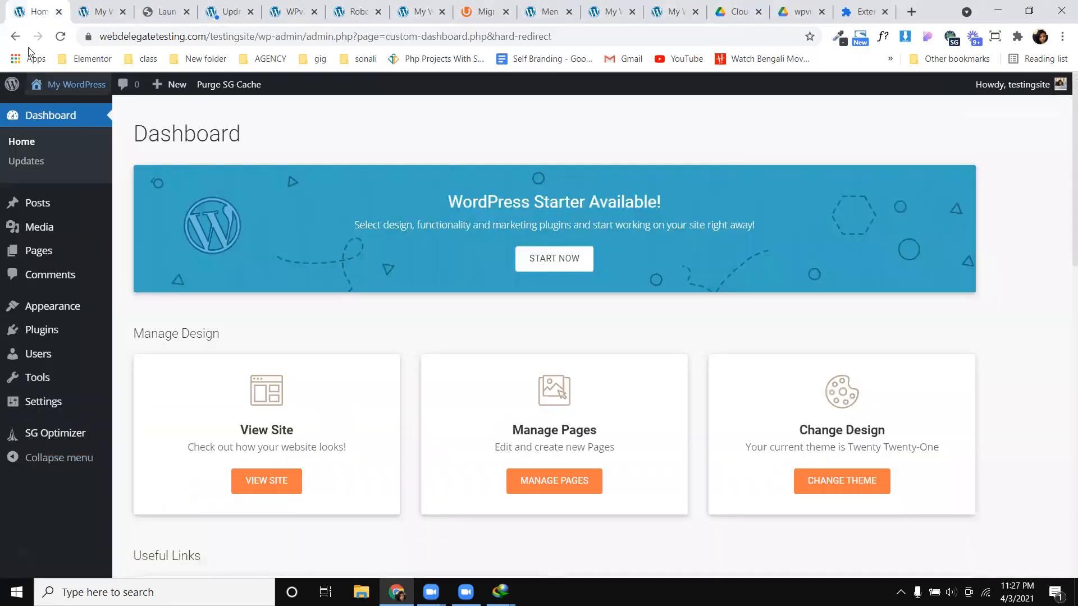
{"action": "left_click", "coordinate": [35, 336]}
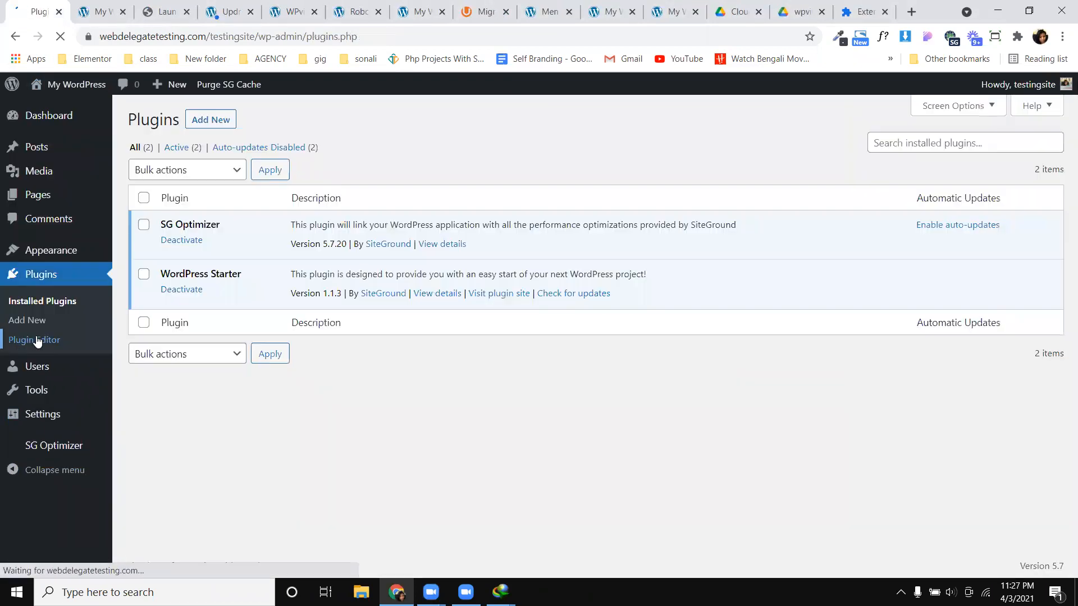
{"action": "left_click", "coordinate": [213, 121]}
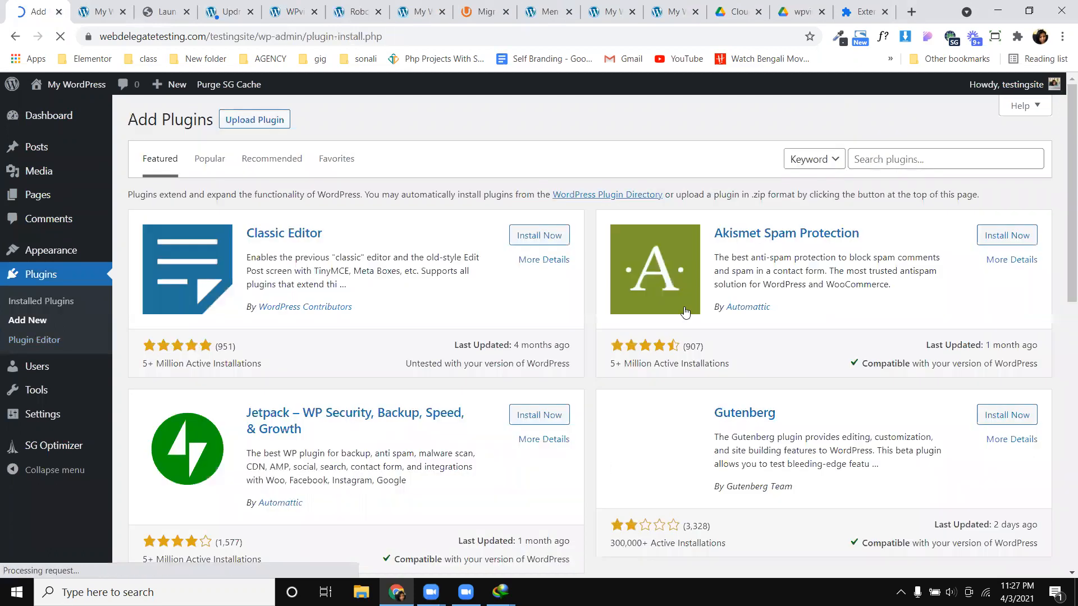
{"action": "left_click", "coordinate": [884, 161]}
{"action": "type", "text": "wpvi"}
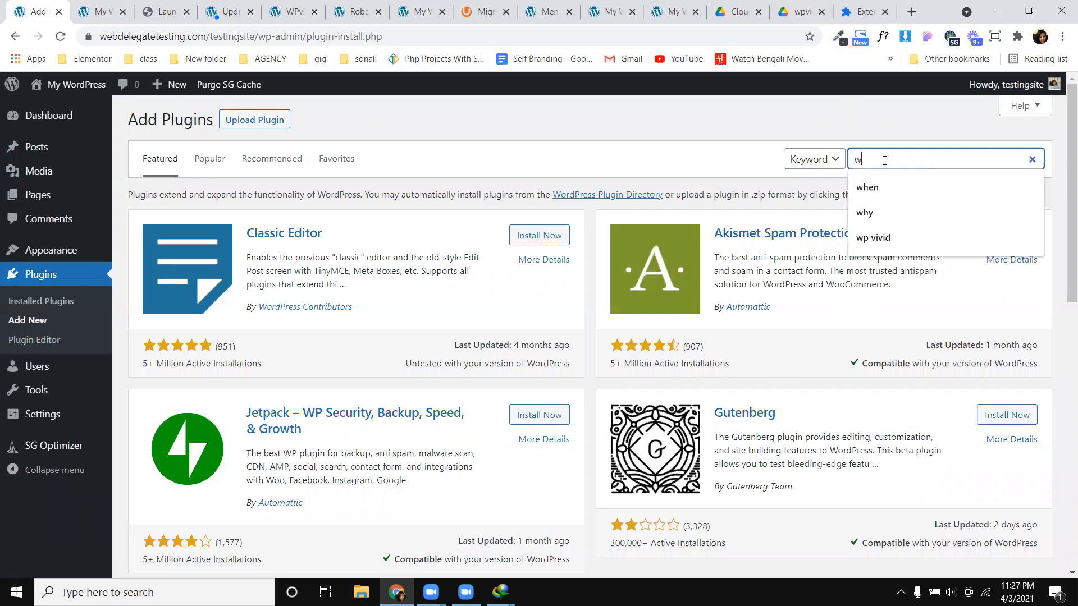
{"action": "type", "text": "vid"}
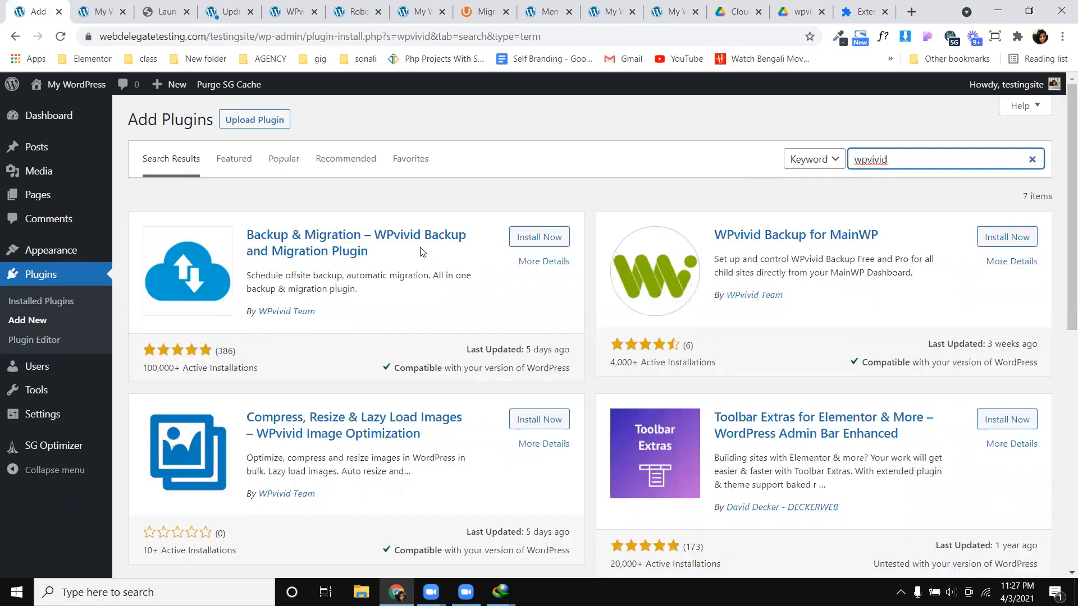
{"action": "left_click", "coordinate": [535, 246]}
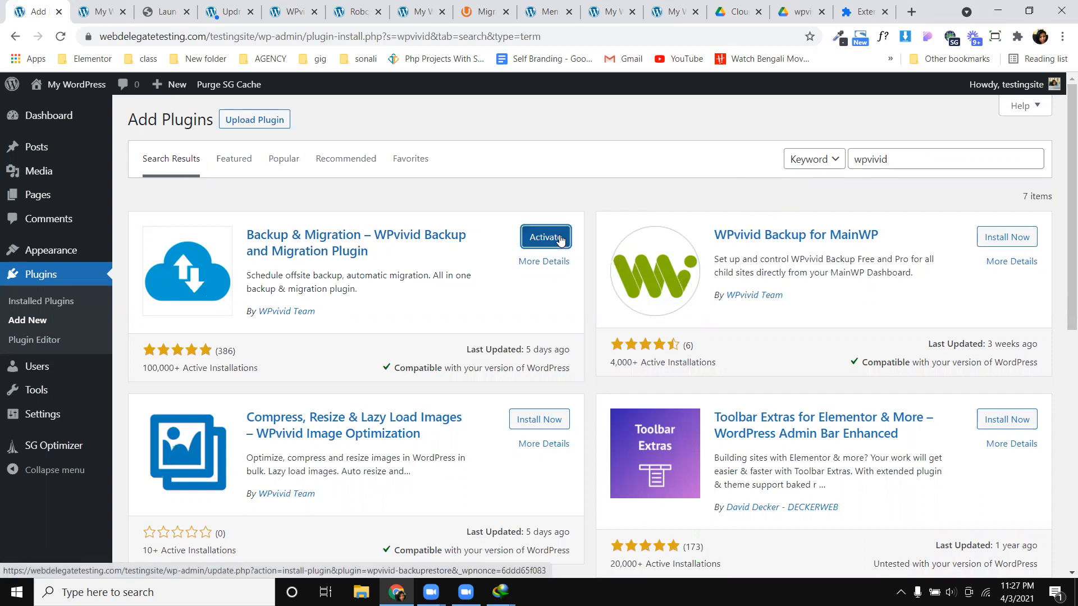
{"action": "left_click", "coordinate": [539, 239]}
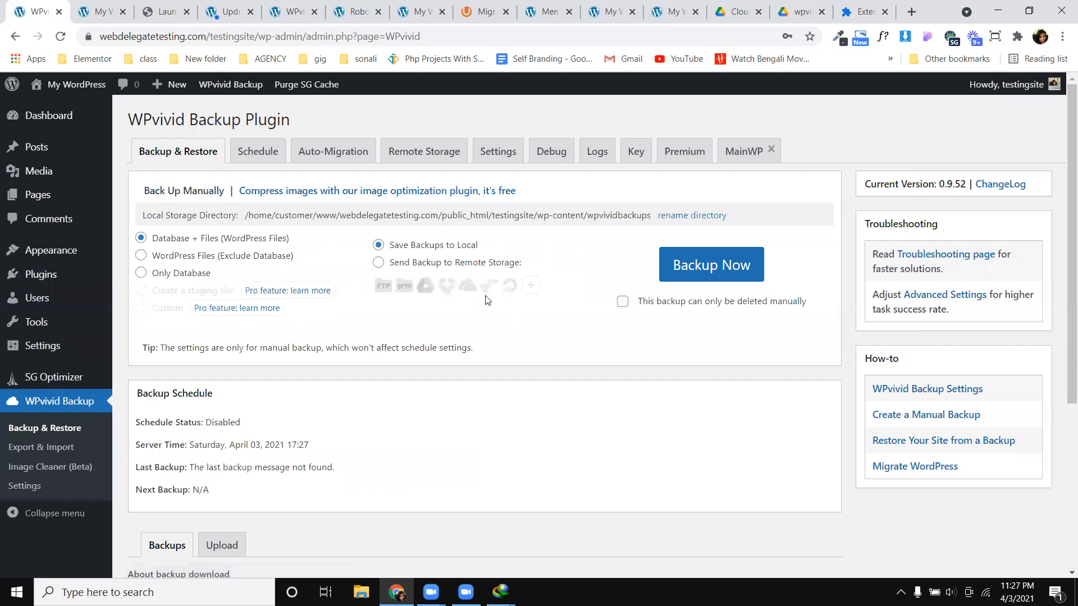
Choose both class site backup archives, part001.zip and part002.zip, from the Desktop folder for upload to WPvivid on testingsite.
{"action": "scroll", "coordinate": [486, 301], "scroll_direction": "down", "scroll_amount": 1}
{"action": "scroll", "coordinate": [483, 301], "scroll_direction": "down", "scroll_amount": 3}
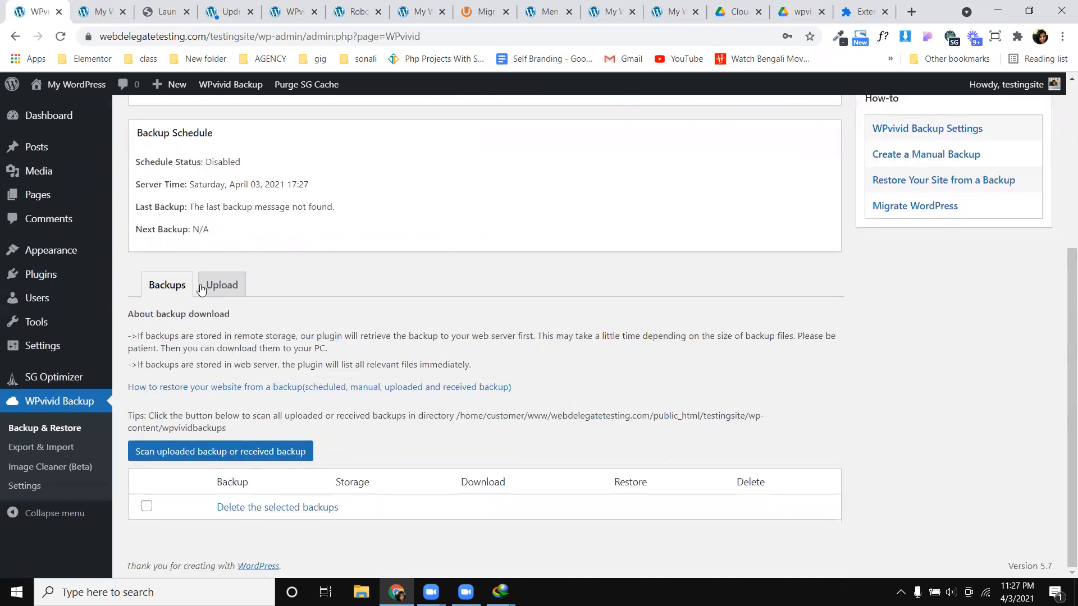
{"action": "left_click", "coordinate": [228, 284]}
{"action": "scroll", "coordinate": [288, 295], "scroll_direction": "down", "scroll_amount": 5}
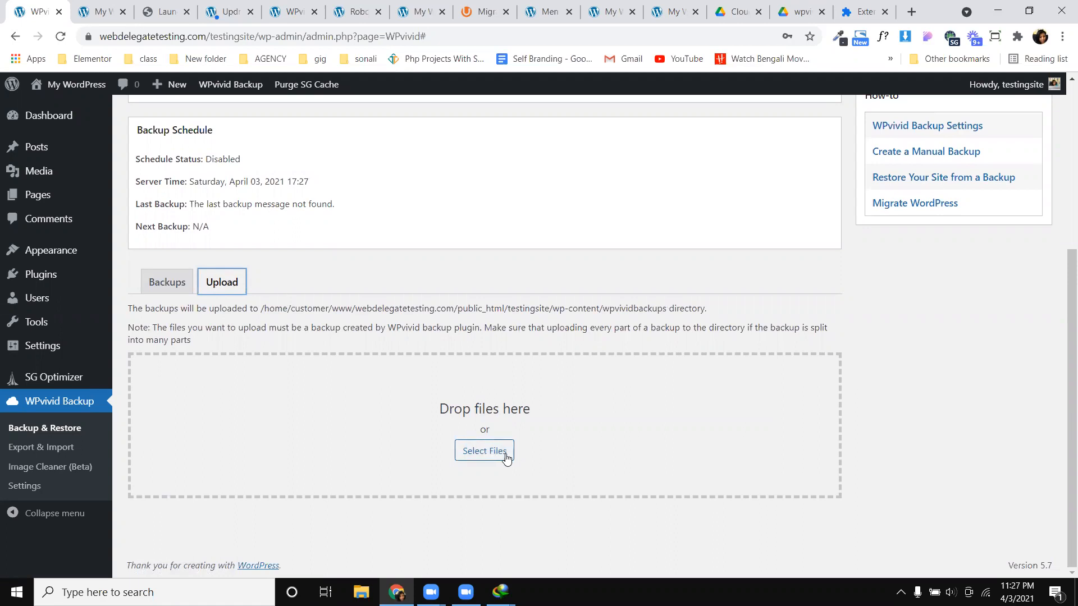
{"action": "left_click", "coordinate": [487, 452]}
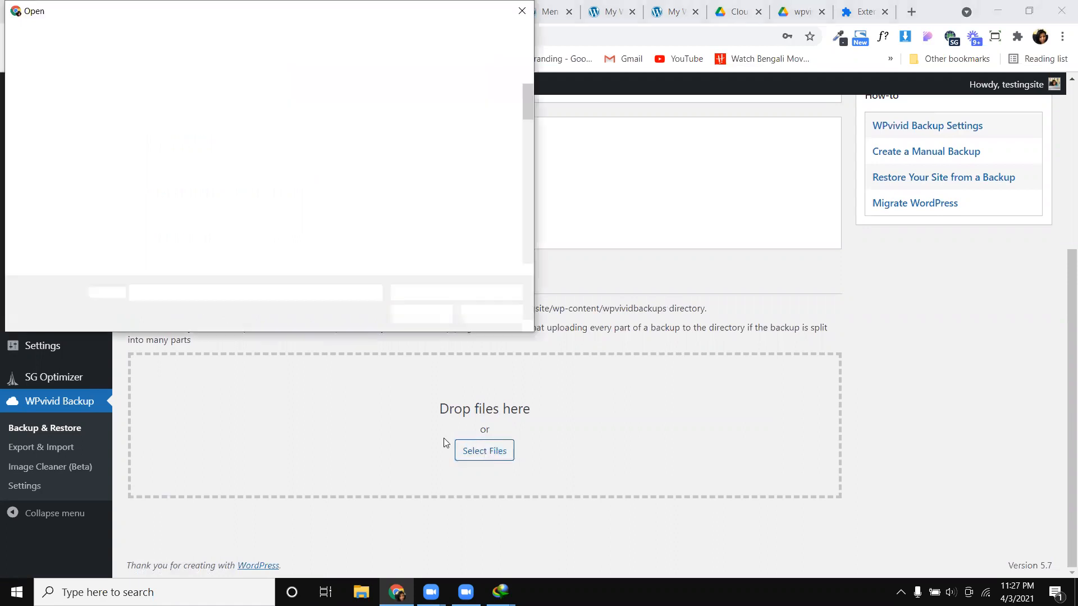
{"action": "left_click", "coordinate": [95, 119]}
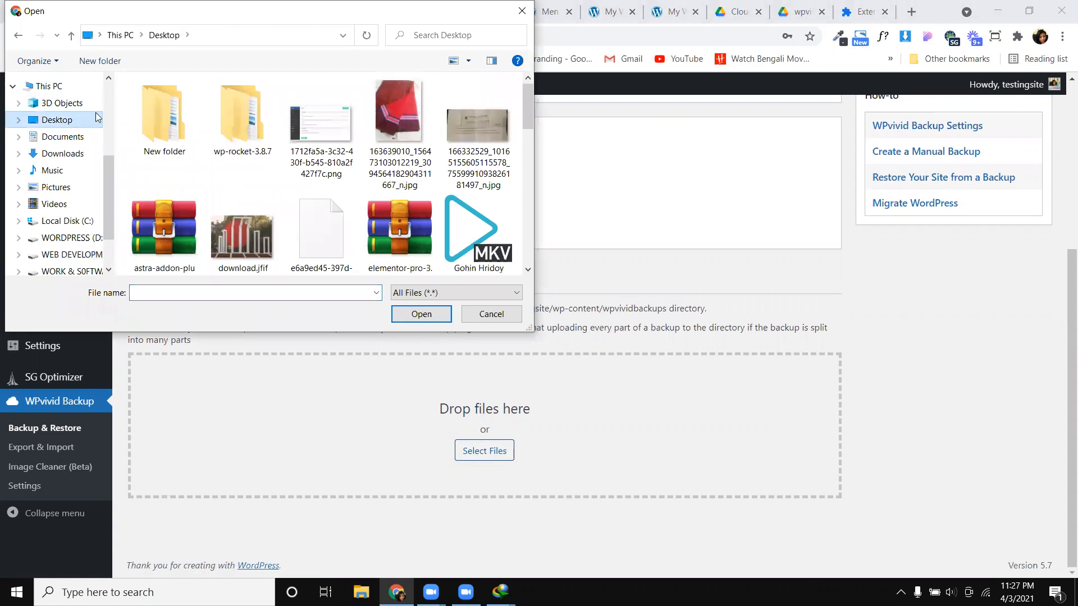
{"action": "scroll", "coordinate": [385, 197], "scroll_direction": "down", "scroll_amount": 2}
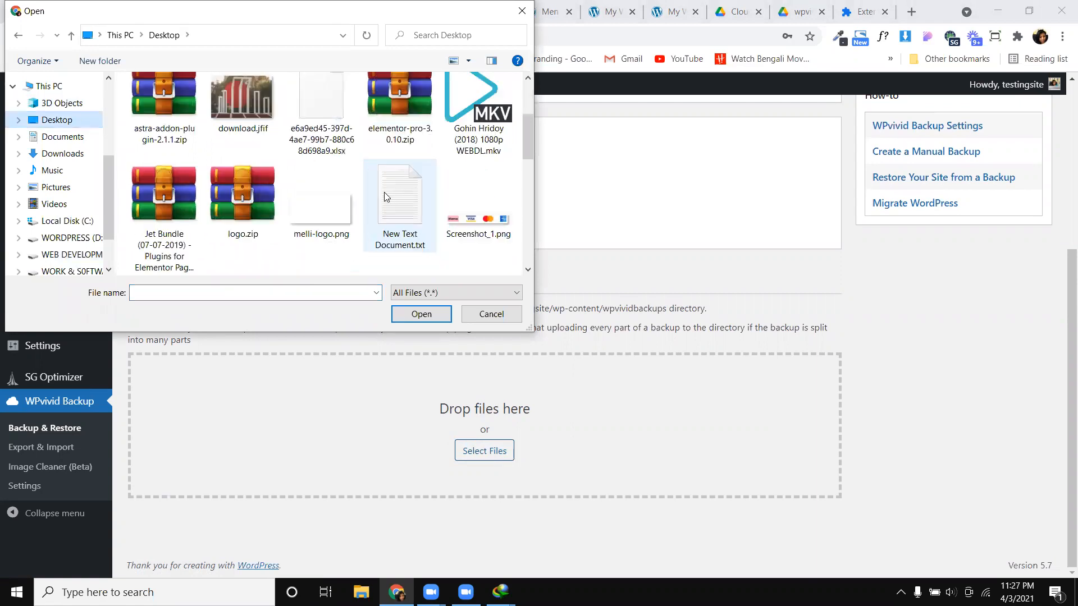
{"action": "scroll", "coordinate": [385, 193], "scroll_direction": "down", "scroll_amount": 8}
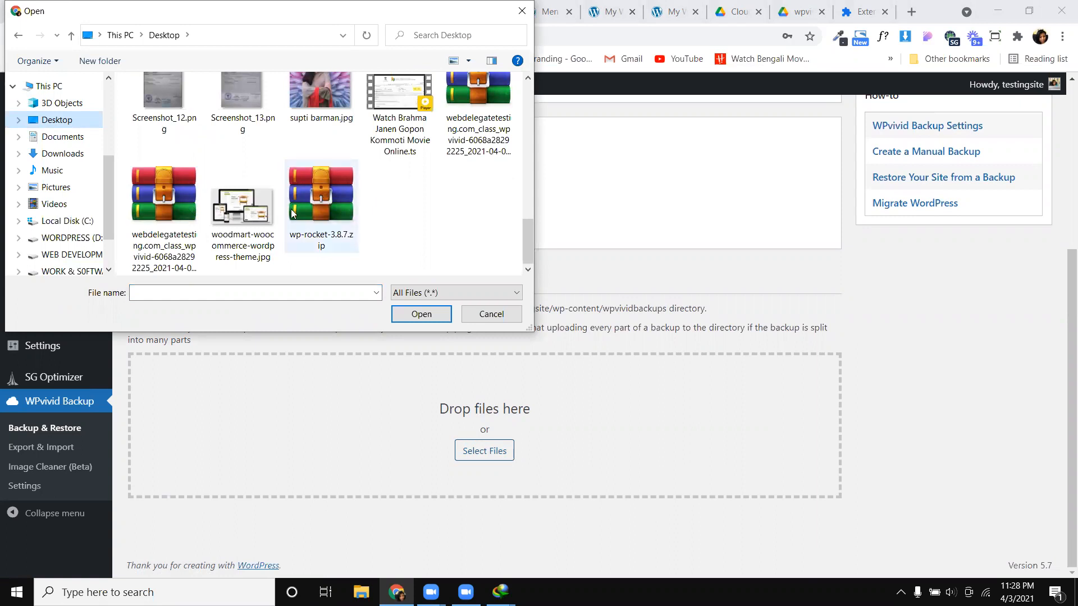
{"action": "left_click", "coordinate": [455, 134]}
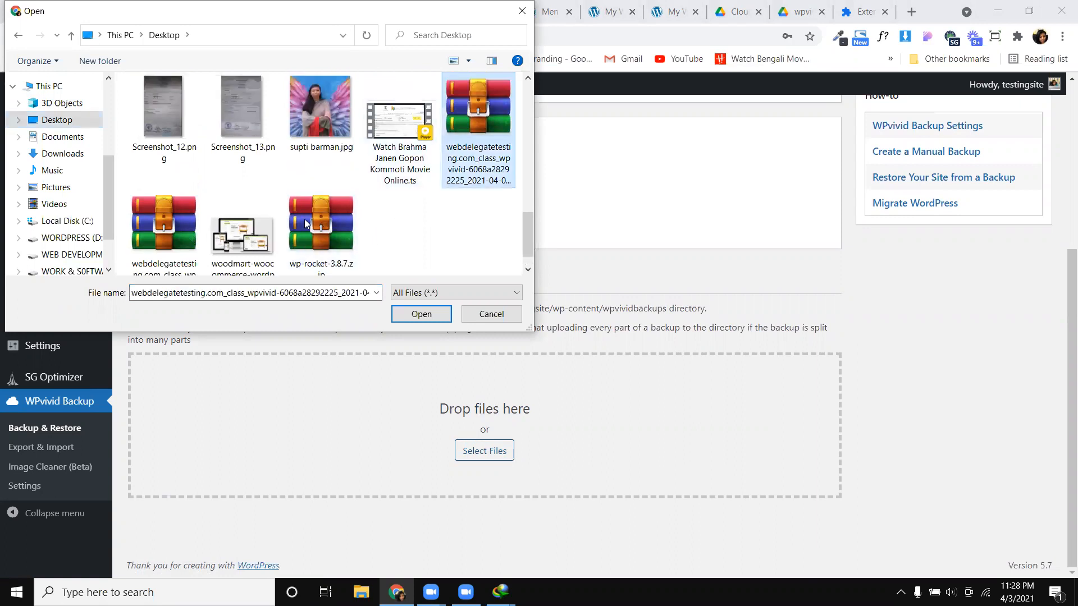
{"action": "left_click", "coordinate": [147, 245], "text": "ctrl"}
{"action": "left_click", "coordinate": [426, 320]}
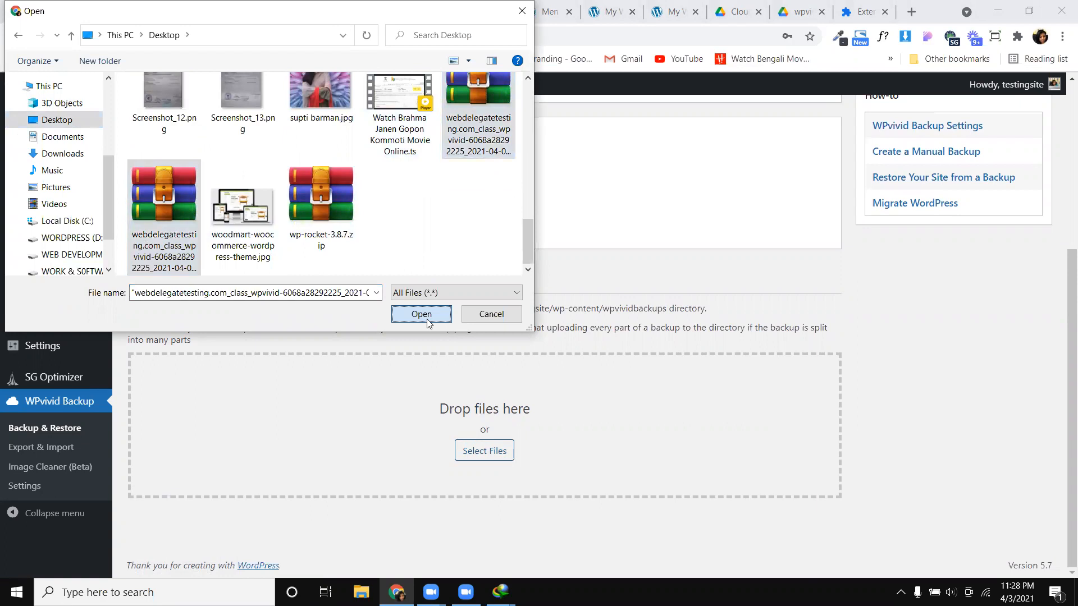
{"action": "scroll", "coordinate": [426, 318], "scroll_direction": "down", "scroll_amount": 2}
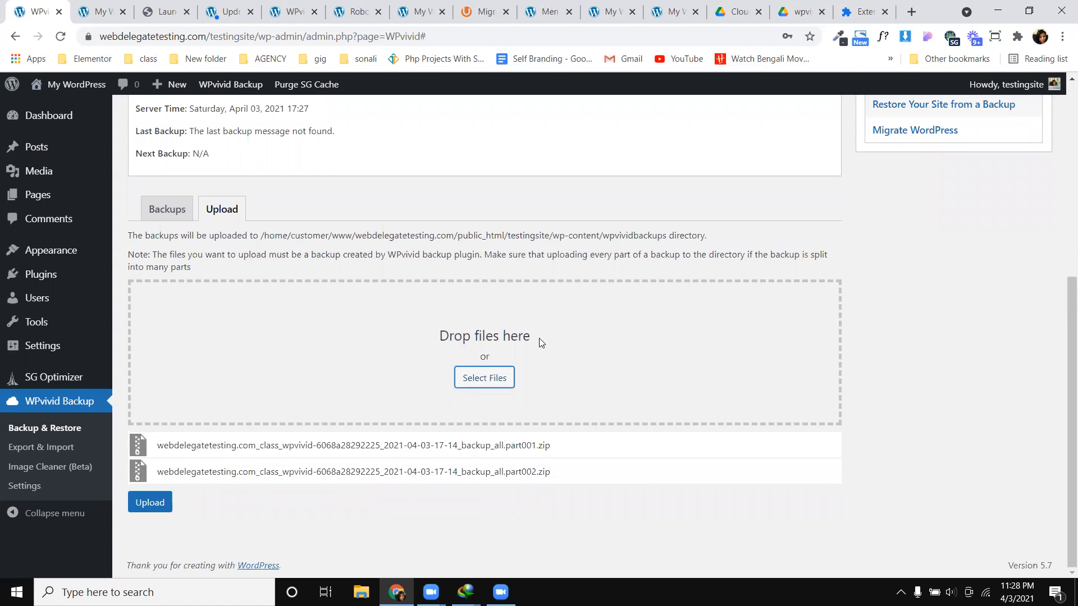
Upload the two chosen backup parts to testingsite and acknowledge the completion notice.
{"action": "left_click_drag", "start_coordinate": [537, 445], "coordinate": [538, 474]}
{"action": "left_click", "coordinate": [534, 447]}
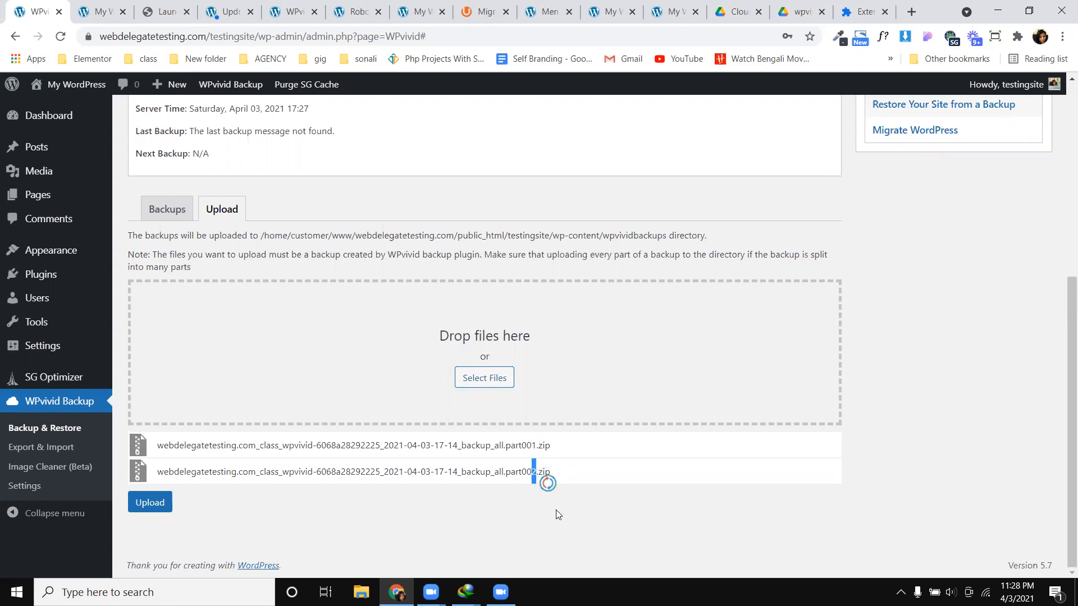
{"action": "left_click", "coordinate": [542, 474]}
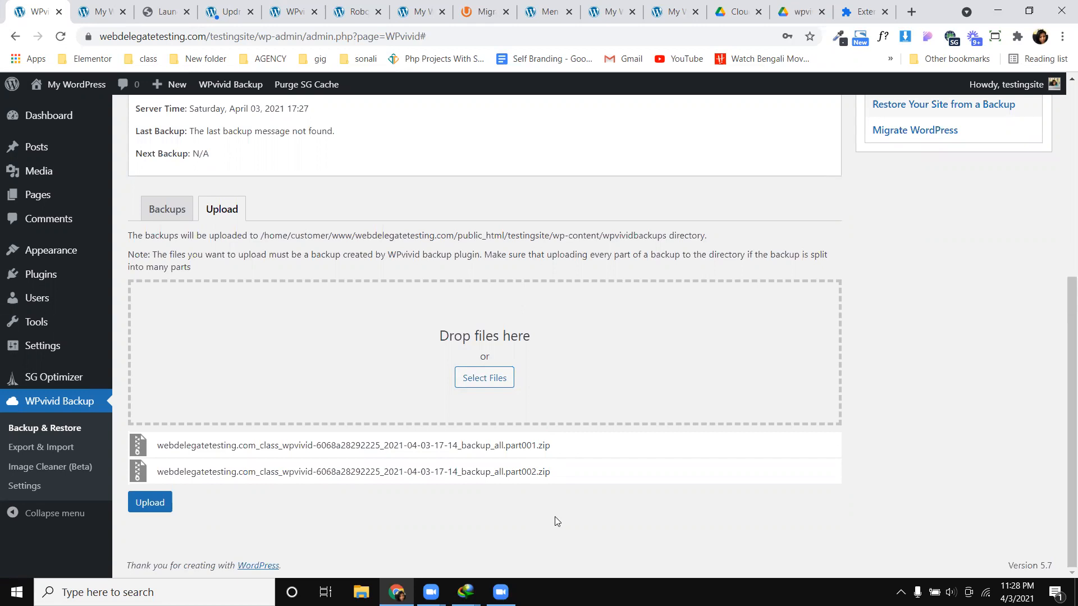
{"action": "left_click", "coordinate": [153, 507]}
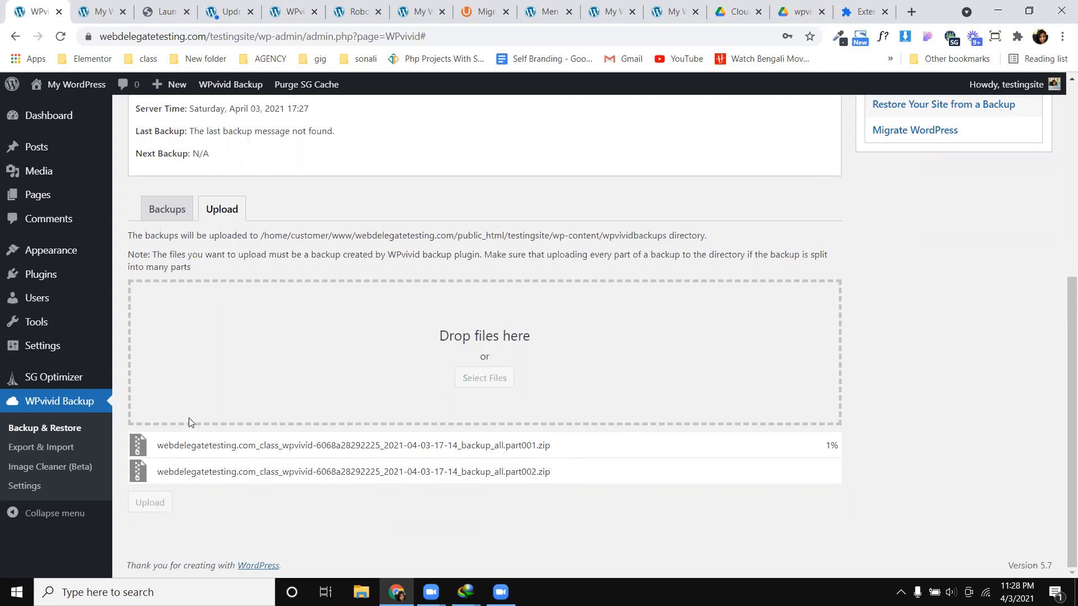
{"action": "scroll", "coordinate": [325, 366], "scroll_direction": "up", "scroll_amount": 5}
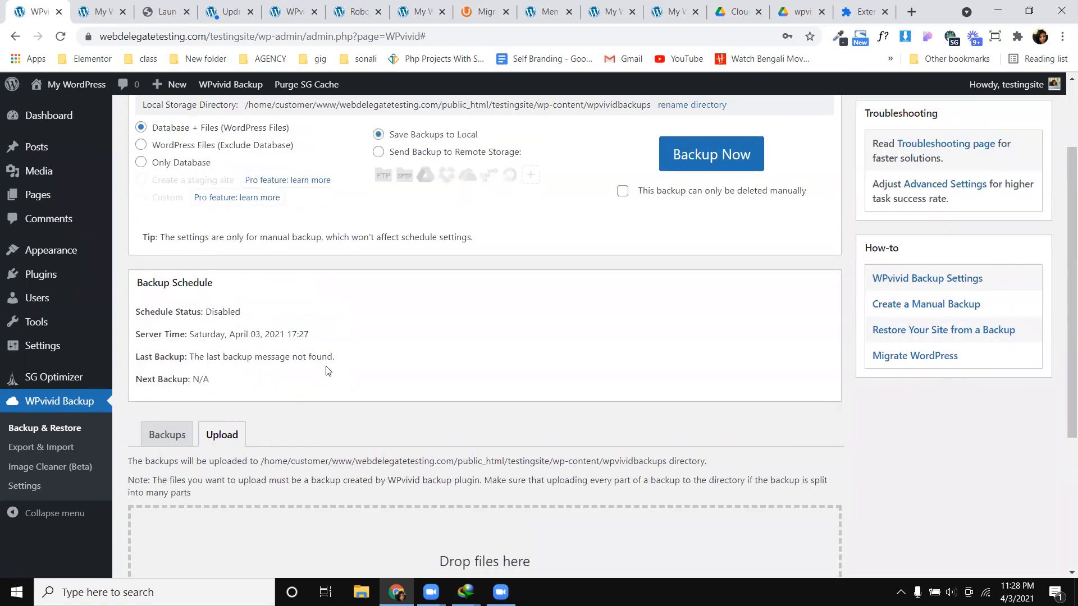
{"action": "scroll", "coordinate": [325, 366], "scroll_direction": "down", "scroll_amount": 5}
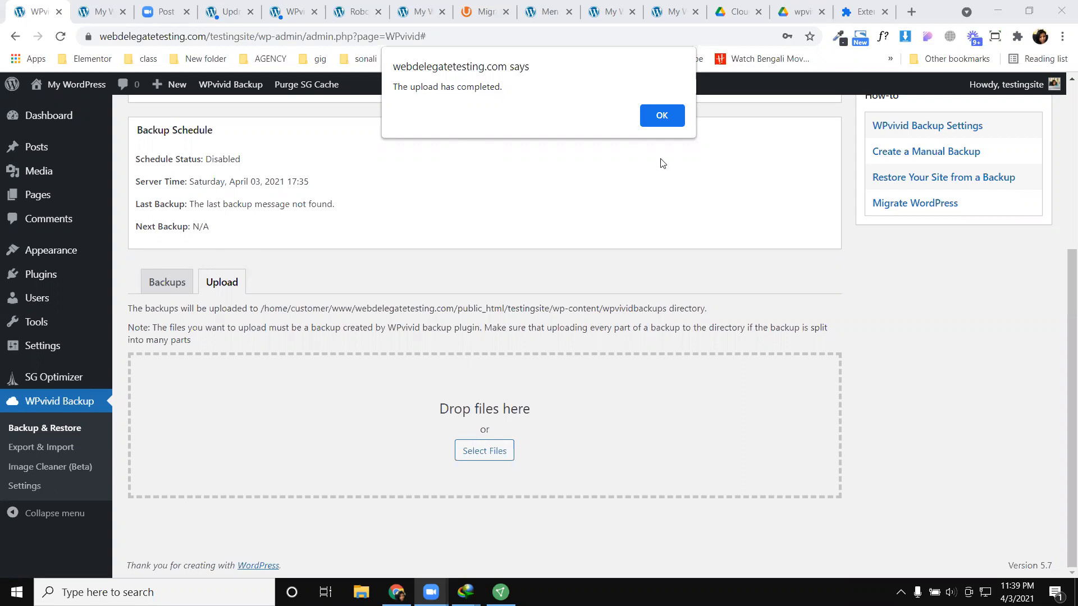
{"action": "left_click", "coordinate": [662, 120]}
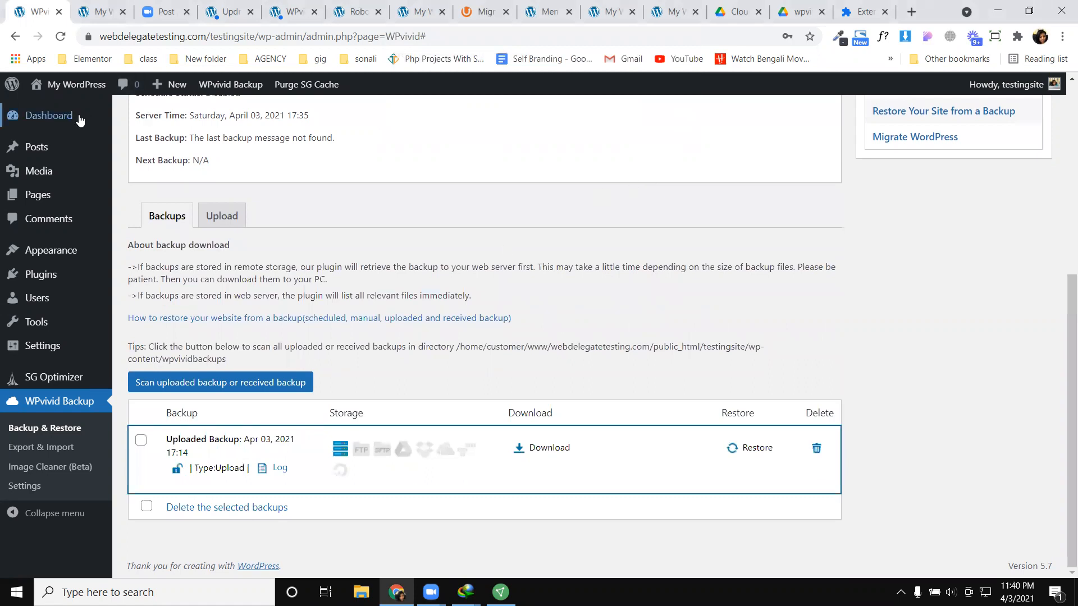
View the testingsite front page in a new browser tab and return to the WPvivid backup page.
{"action": "right_click", "coordinate": [72, 84]}
{"action": "left_click", "coordinate": [106, 95]}
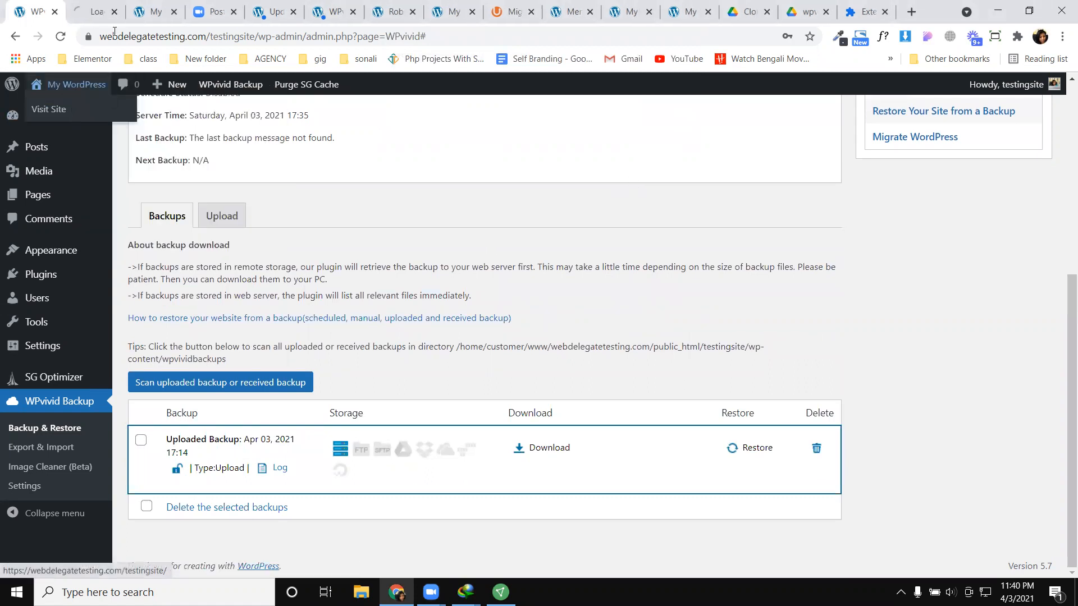
{"action": "left_click", "coordinate": [92, 7]}
{"action": "left_click", "coordinate": [31, 6]}
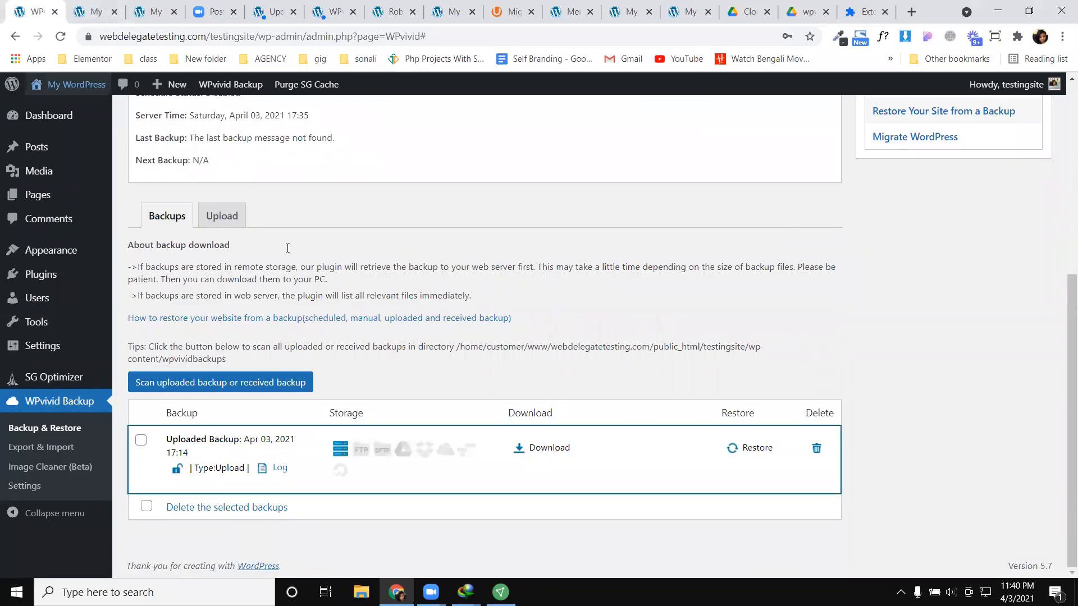
Check the WPvivid upload area on testingsite again and return to the backups list.
{"action": "left_click", "coordinate": [222, 216]}
{"action": "scroll", "coordinate": [397, 241], "scroll_direction": "down", "scroll_amount": 5}
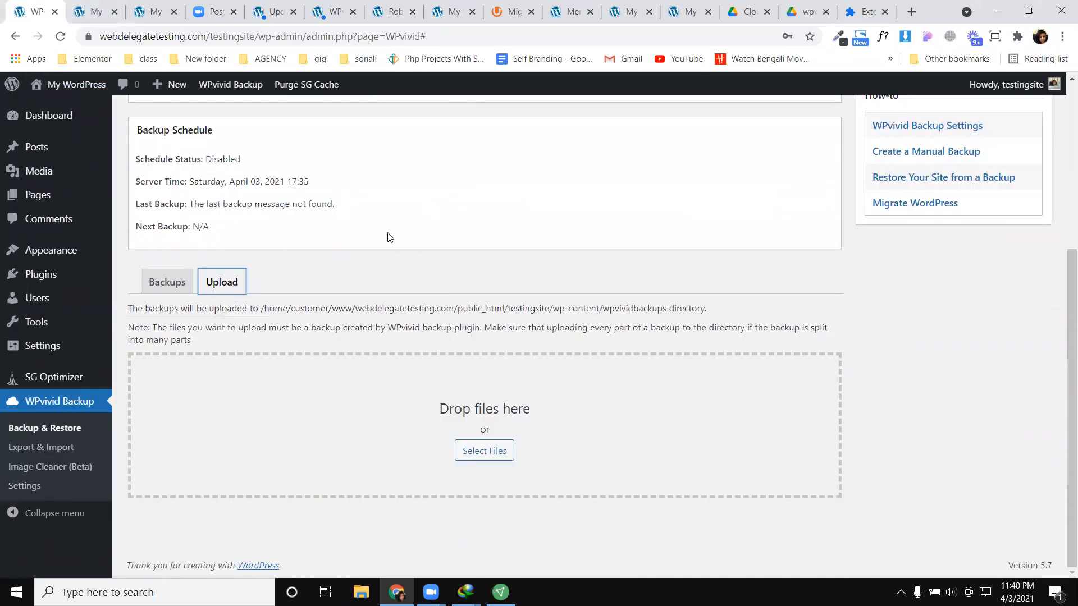
{"action": "mouse_move", "coordinate": [110, 275]}
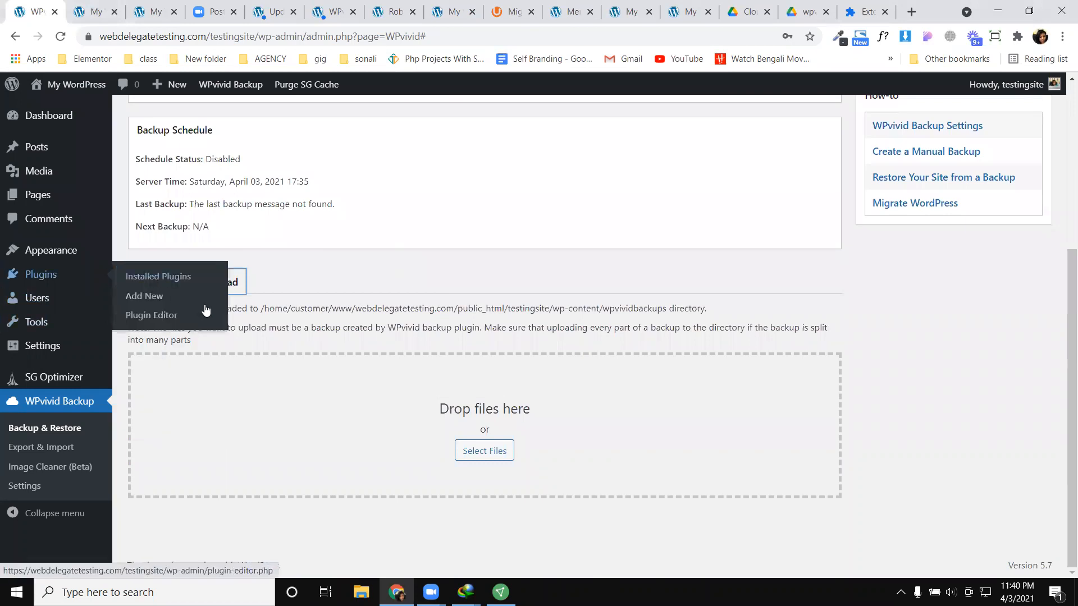
{"action": "left_click", "coordinate": [179, 287]}
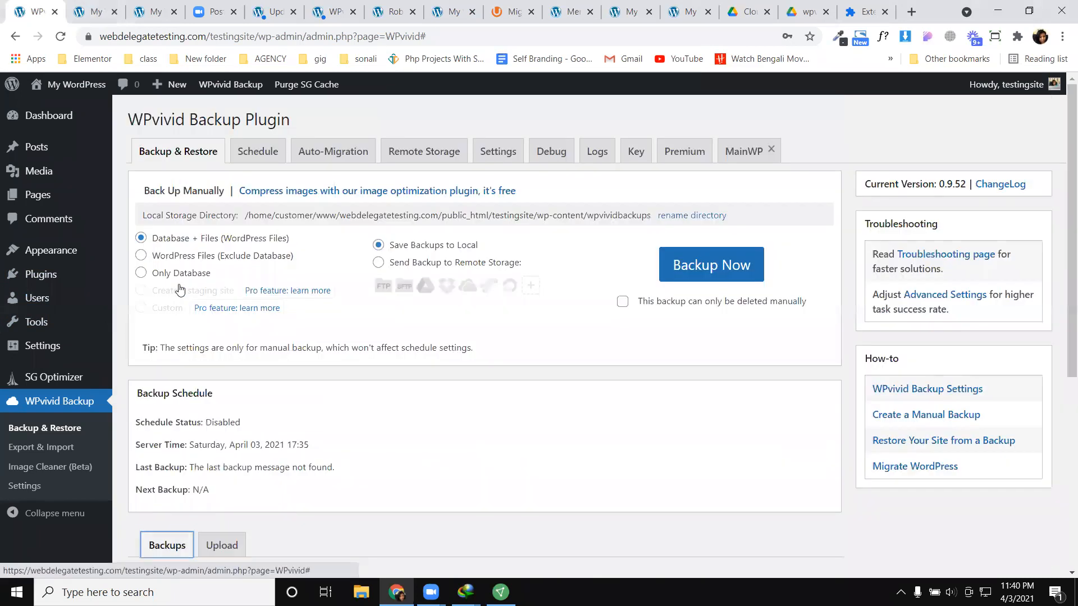
Restore the uploaded Apr 03, 2021 17:14 backup on testingsite, confirm the restore and acknowledge its completion notice.
{"action": "scroll", "coordinate": [512, 353], "scroll_direction": "down", "scroll_amount": 3}
{"action": "scroll", "coordinate": [512, 354], "scroll_direction": "down", "scroll_amount": 2}
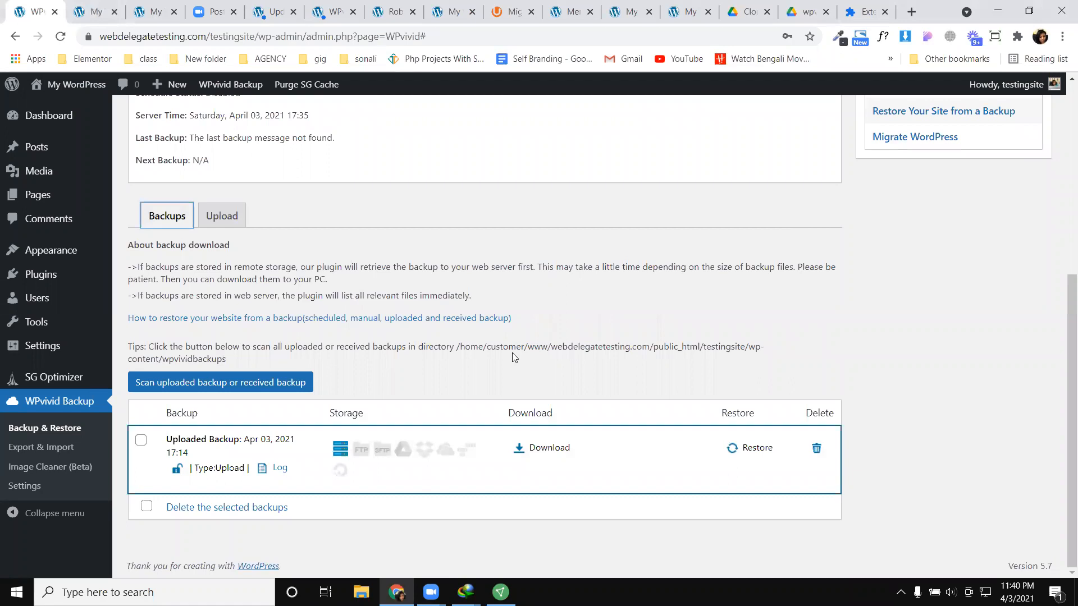
{"action": "left_click", "coordinate": [745, 448]}
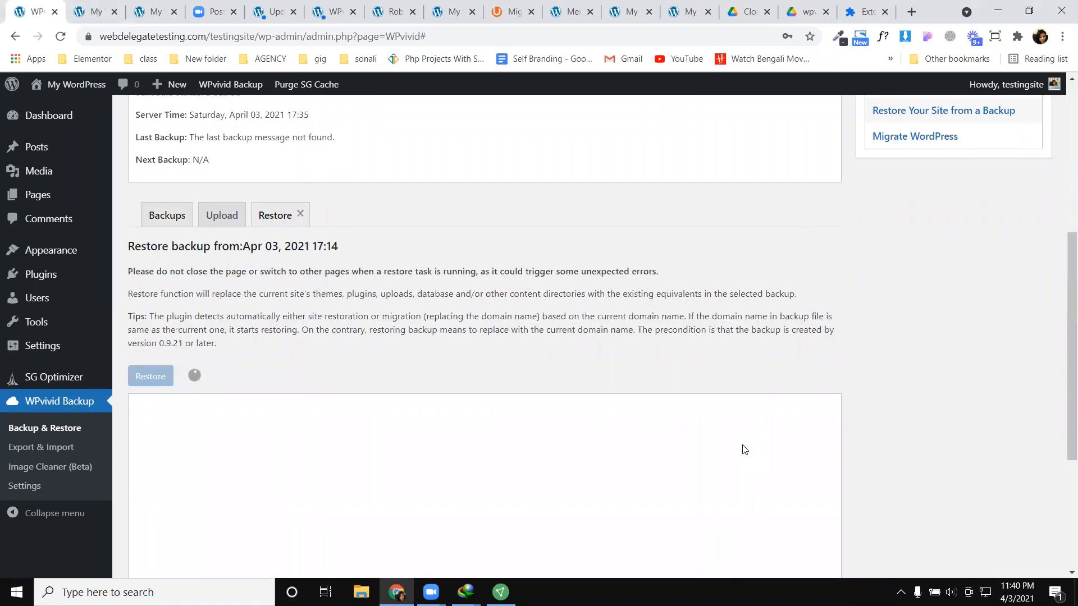
{"action": "left_click", "coordinate": [153, 268]}
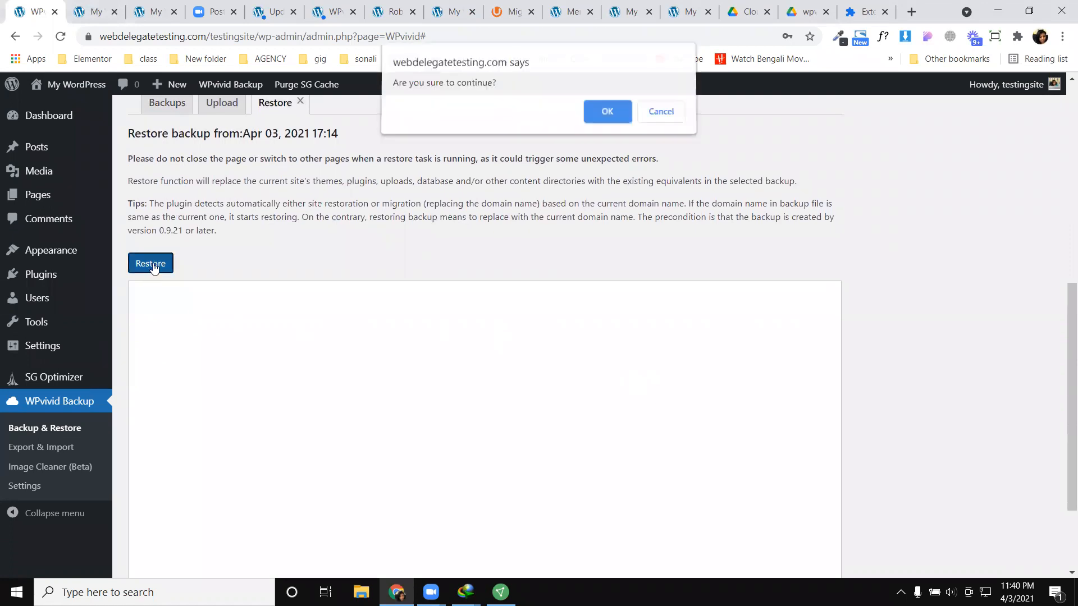
{"action": "left_click", "coordinate": [608, 116]}
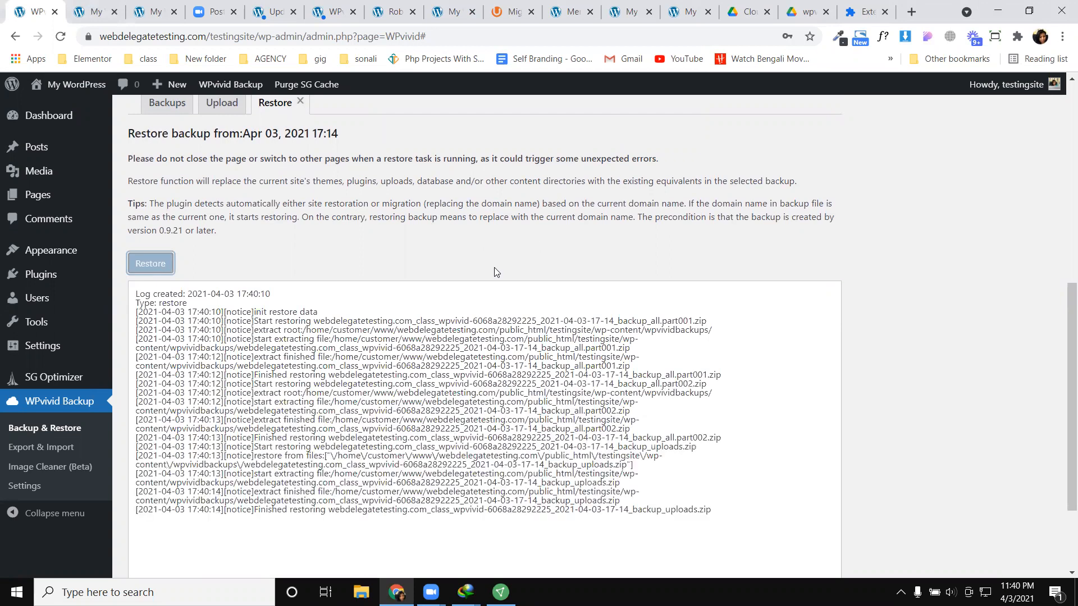
{"action": "scroll", "coordinate": [494, 273], "scroll_direction": "down", "scroll_amount": 2}
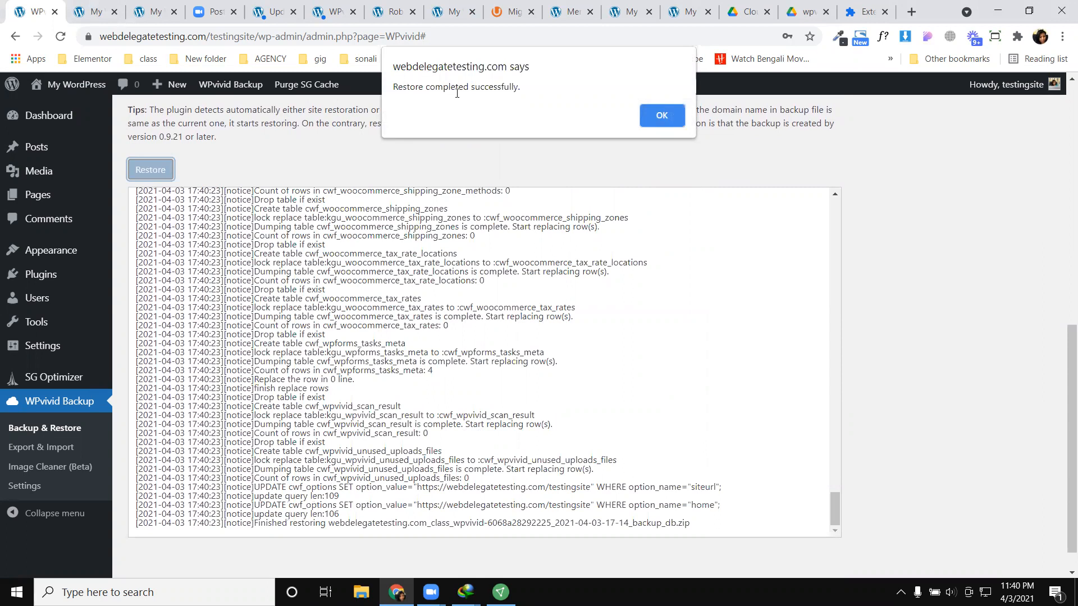
{"action": "left_click", "coordinate": [669, 120]}
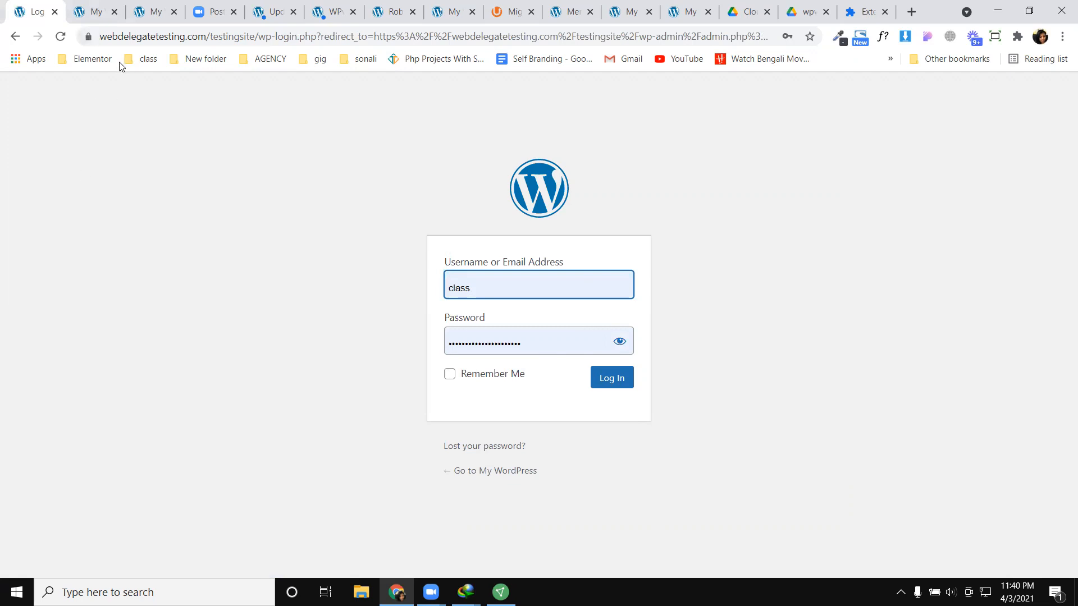
Reload the testingsite front page and look through the products in the Women category.
{"action": "left_click", "coordinate": [96, 14]}
{"action": "left_click", "coordinate": [60, 37]}
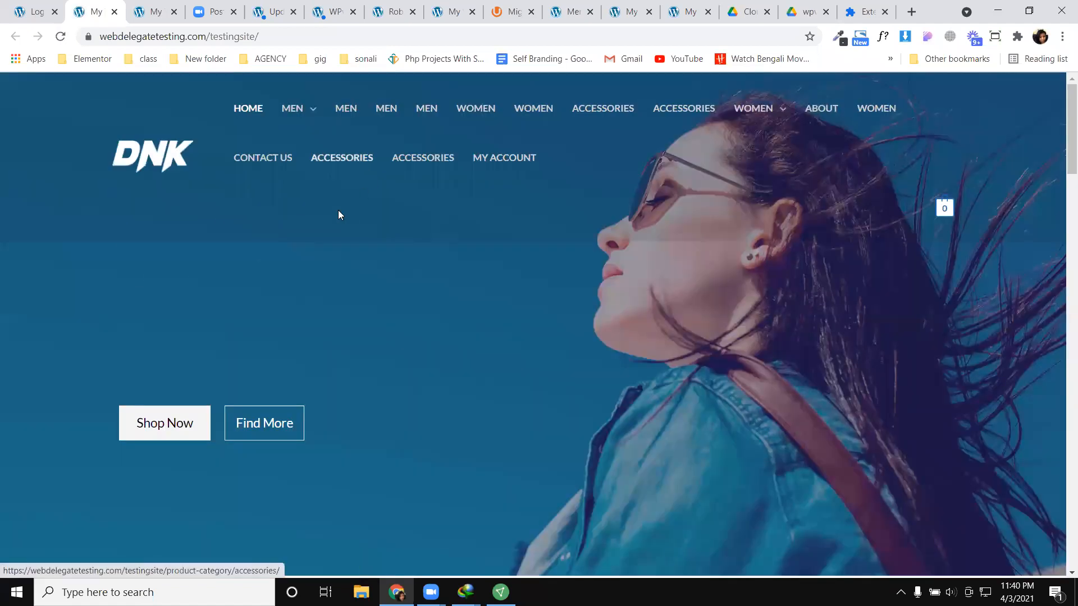
{"action": "left_click", "coordinate": [466, 108]}
{"action": "scroll", "coordinate": [755, 220], "scroll_direction": "down", "scroll_amount": 15}
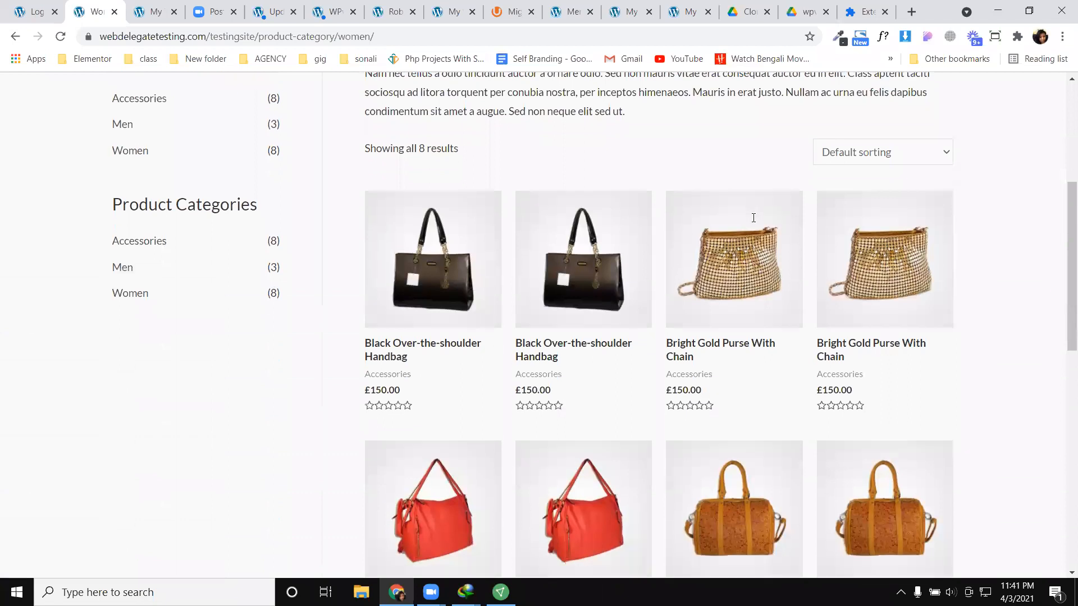
{"action": "scroll", "coordinate": [757, 225], "scroll_direction": "up", "scroll_amount": 8}
{"action": "scroll", "coordinate": [757, 226], "scroll_direction": "up", "scroll_amount": 10}
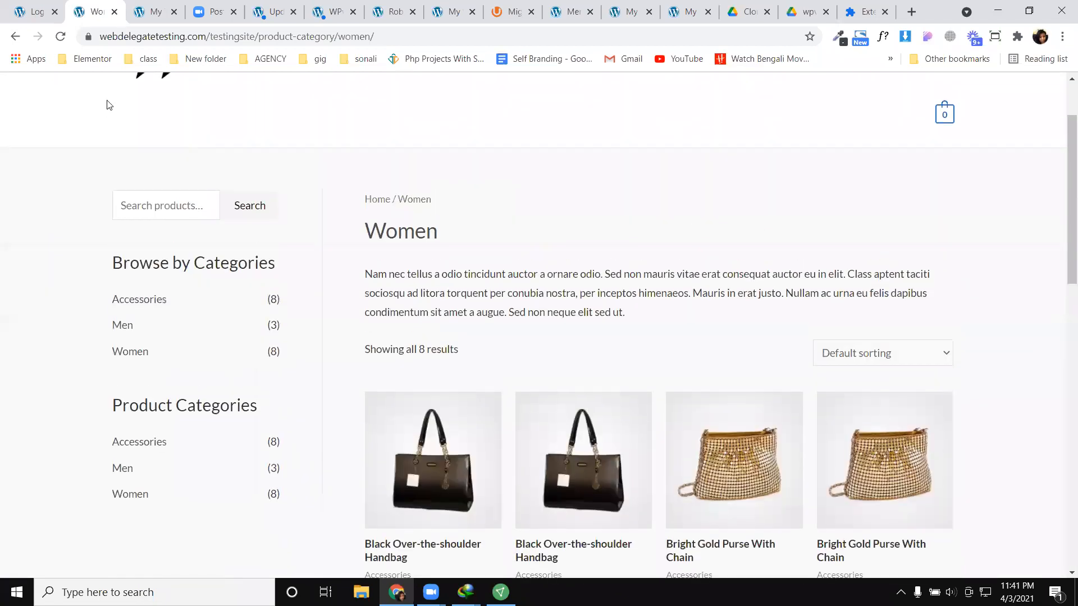
Log back in to the testingsite dashboard with the prefilled class account credentials and open the installed plugins.
{"action": "left_click", "coordinate": [34, 11]}
{"action": "left_click", "coordinate": [611, 378]}
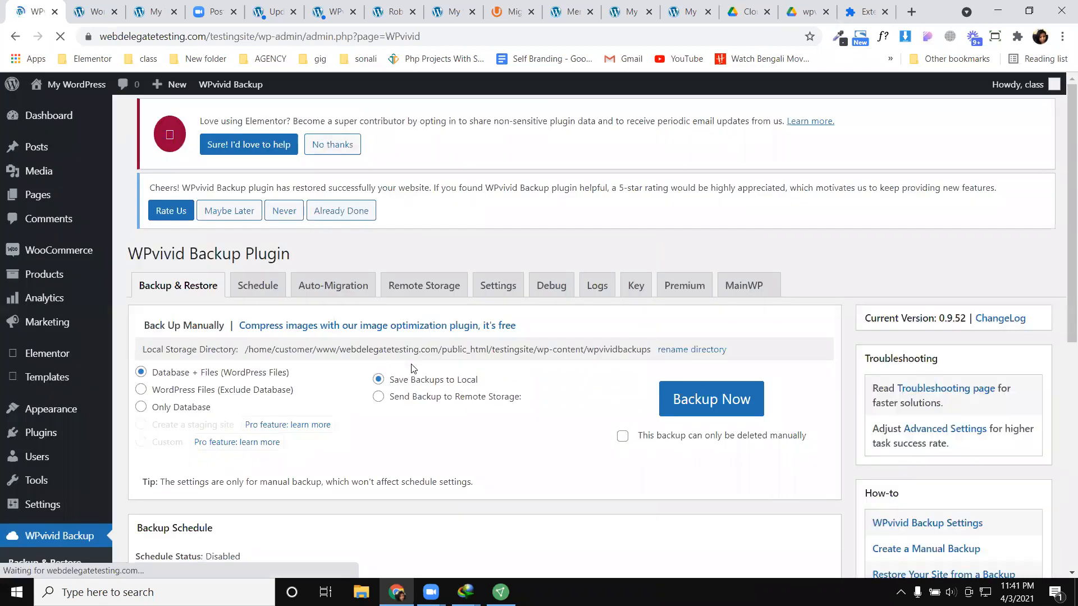
{"action": "scroll", "coordinate": [270, 388], "scroll_direction": "down", "scroll_amount": 3}
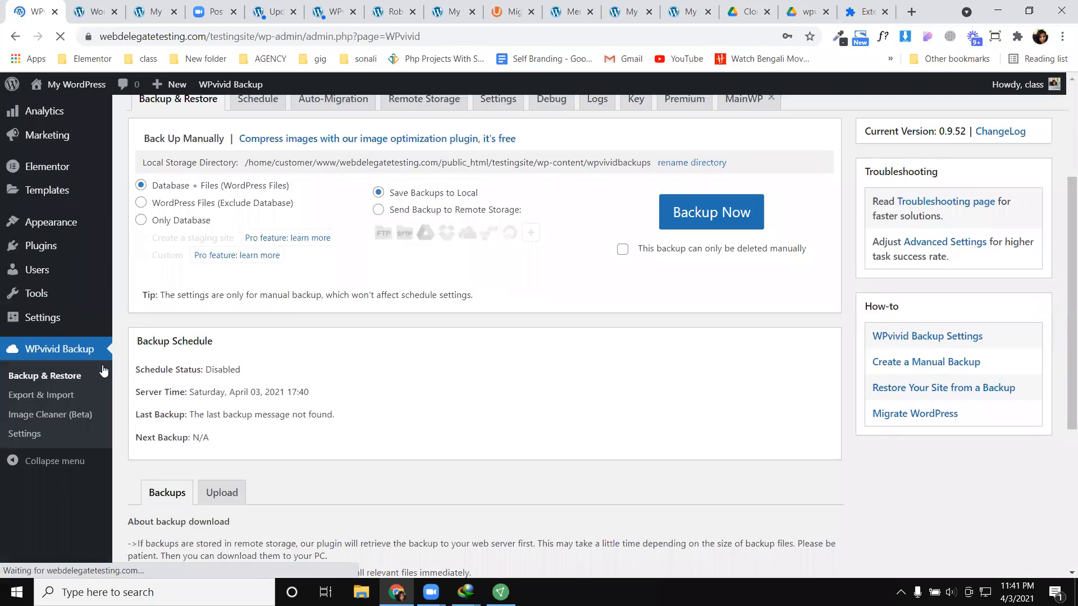
{"action": "left_click", "coordinate": [41, 345]}
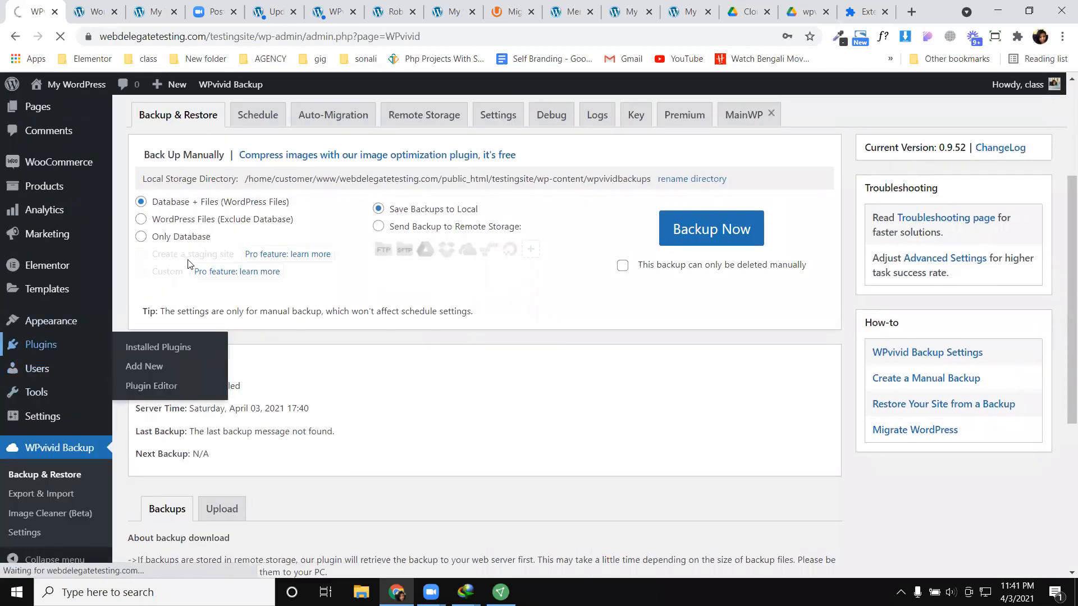